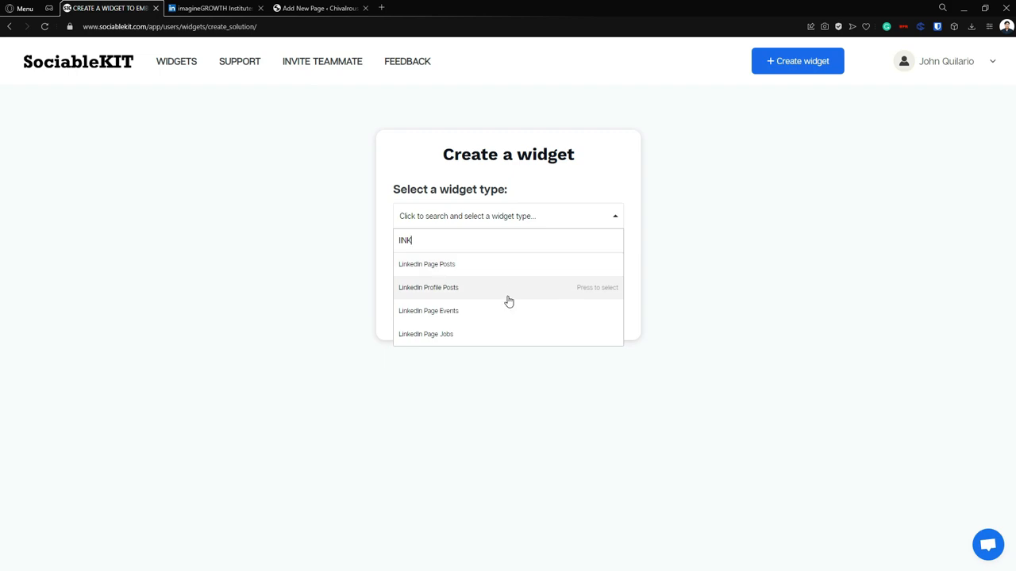
# - Choose LinkedIn Page Events as the type of the new widget
pyautogui.click(507, 305)
pyautogui.click(756, 259)
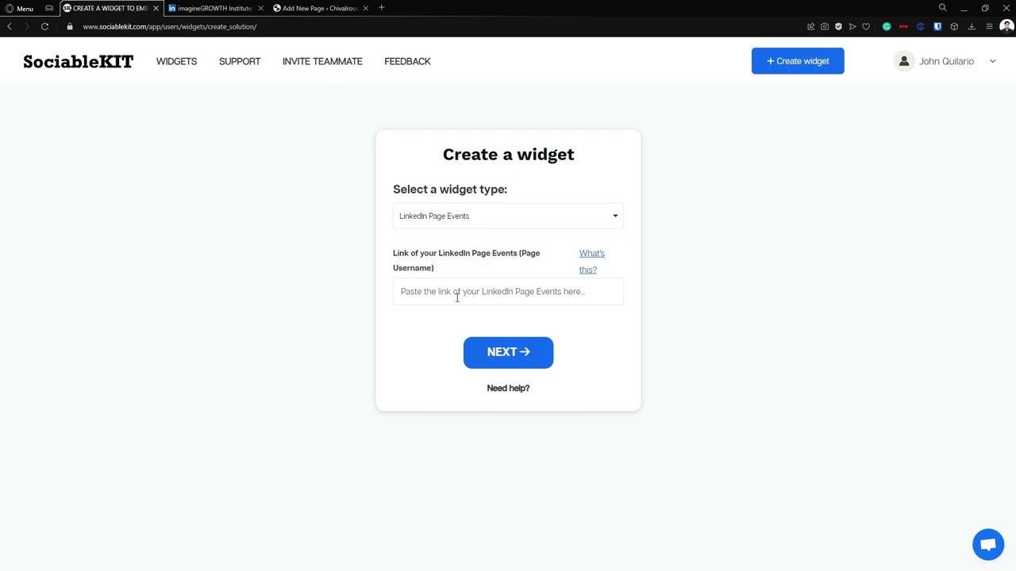
# - Switch to the LinkedIn page of imagineGROWTH Institute and copy the full link of its events page
pyautogui.click(235, 7)
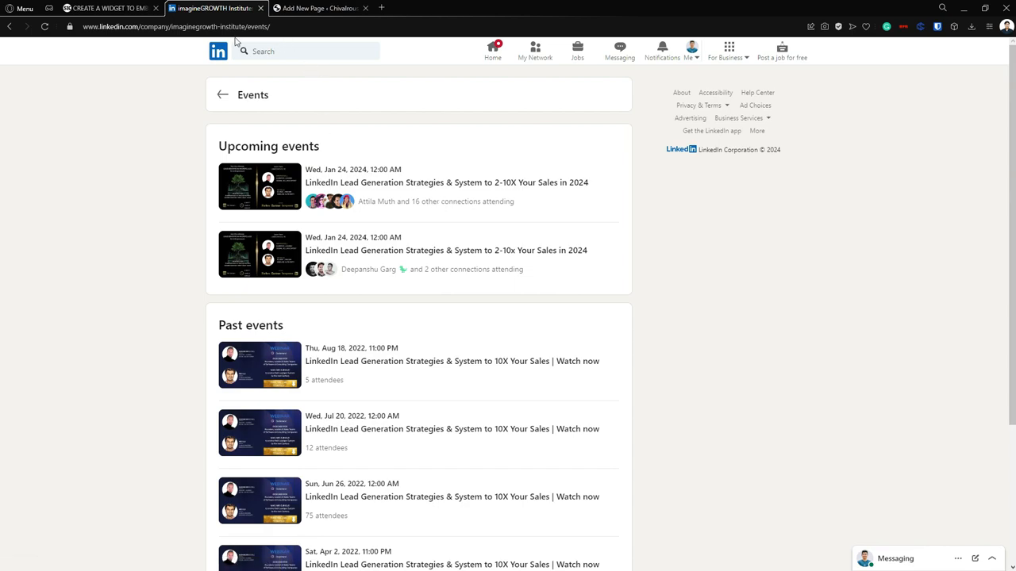
pyautogui.moveTo(171, 27); pyautogui.dragTo(245, 26)
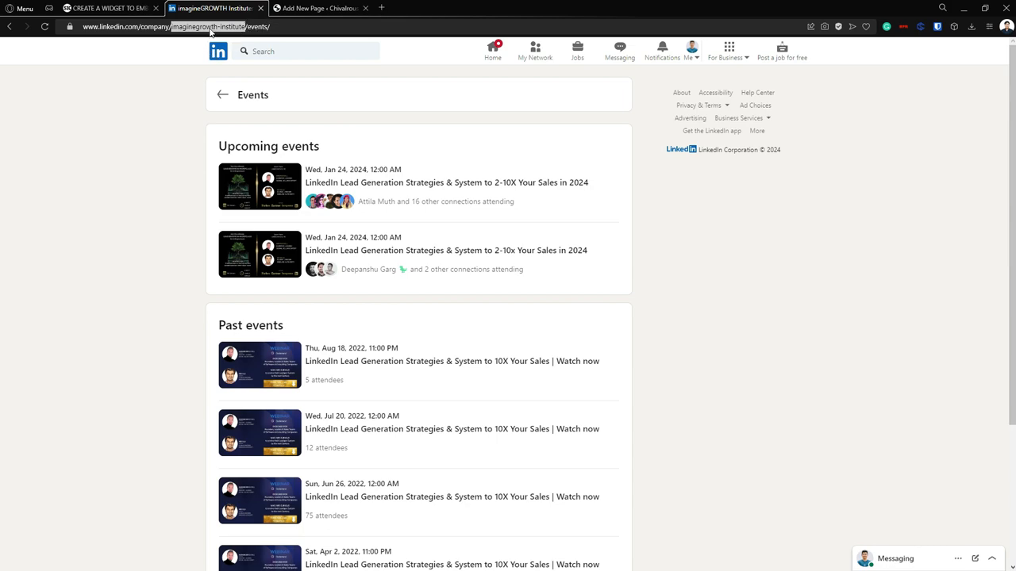
pyautogui.rightClick(209, 31)
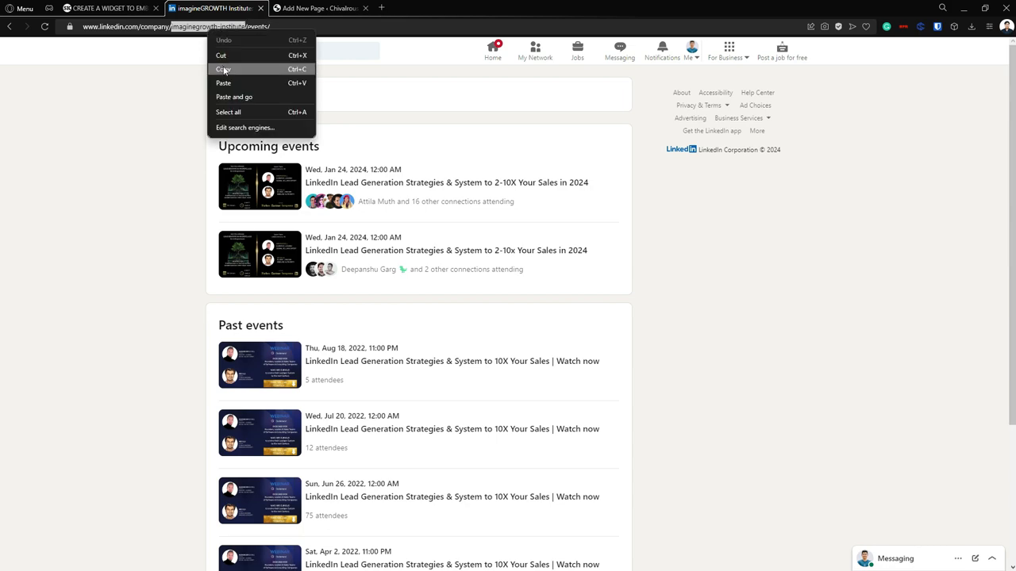
pyautogui.click(224, 67)
pyautogui.moveTo(282, 30); pyautogui.dragTo(82, 28)
pyautogui.rightClick(119, 27)
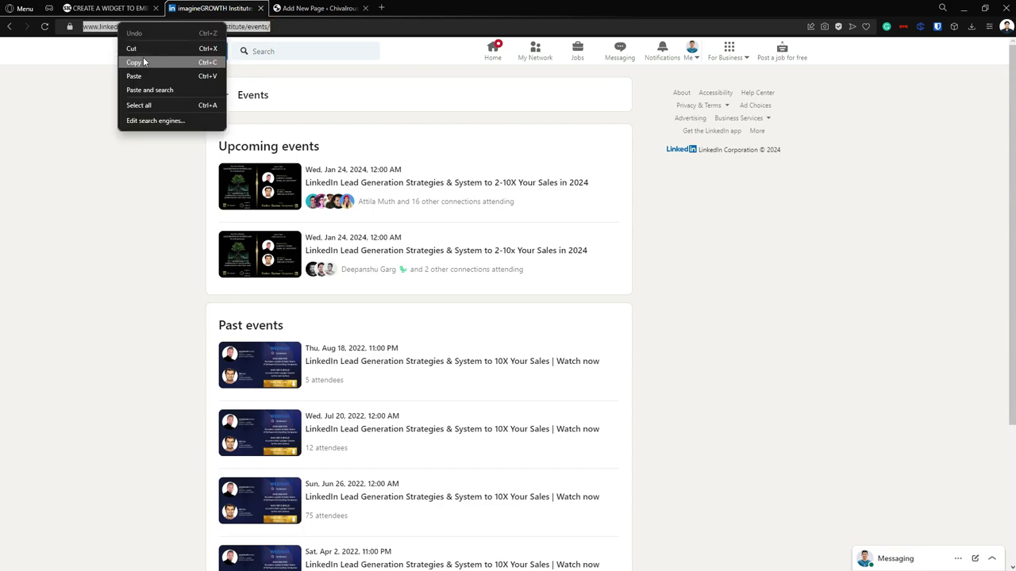
pyautogui.click(144, 62)
# - Return to the SociableKIT widget form, enter imaginegrowth-institute as the LinkedIn Page Events source, and continue to customization
pyautogui.click(130, 11)
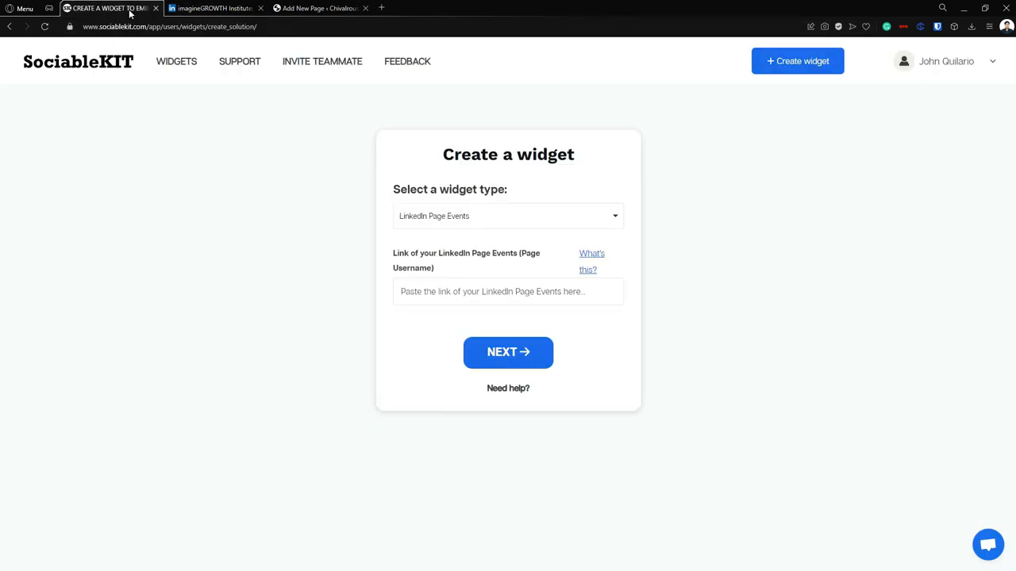
pyautogui.rightClick(448, 292)
pyautogui.click(474, 373)
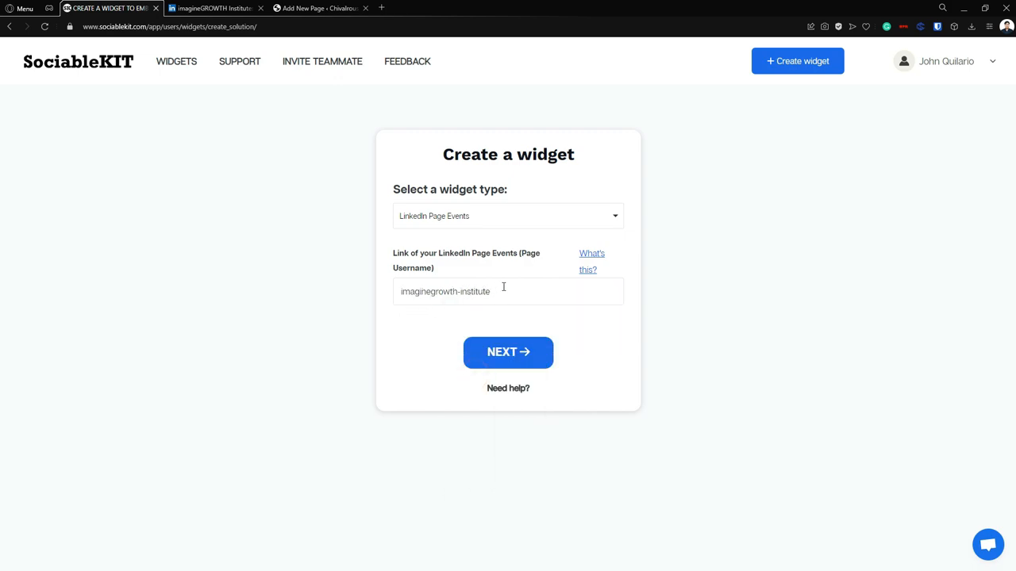
pyautogui.click(512, 357)
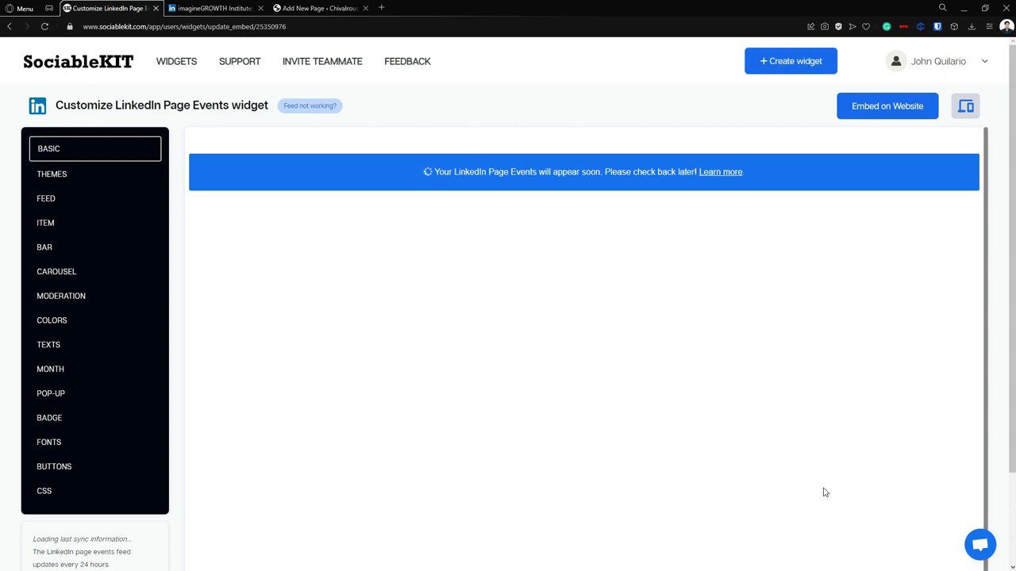
# - Open the support chat window to view it and close it again
pyautogui.click(979, 546)
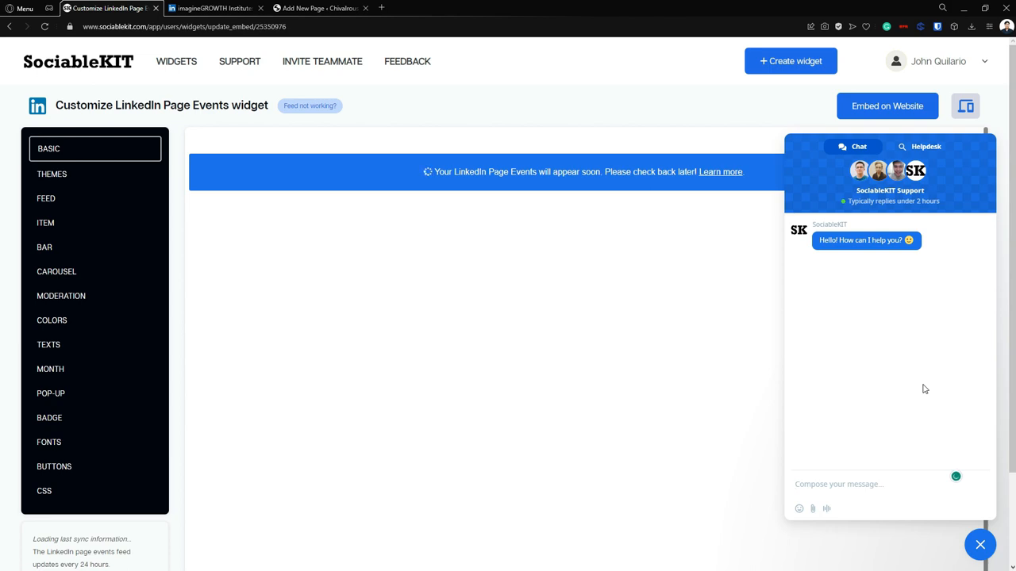
pyautogui.click(646, 333)
pyautogui.click(980, 546)
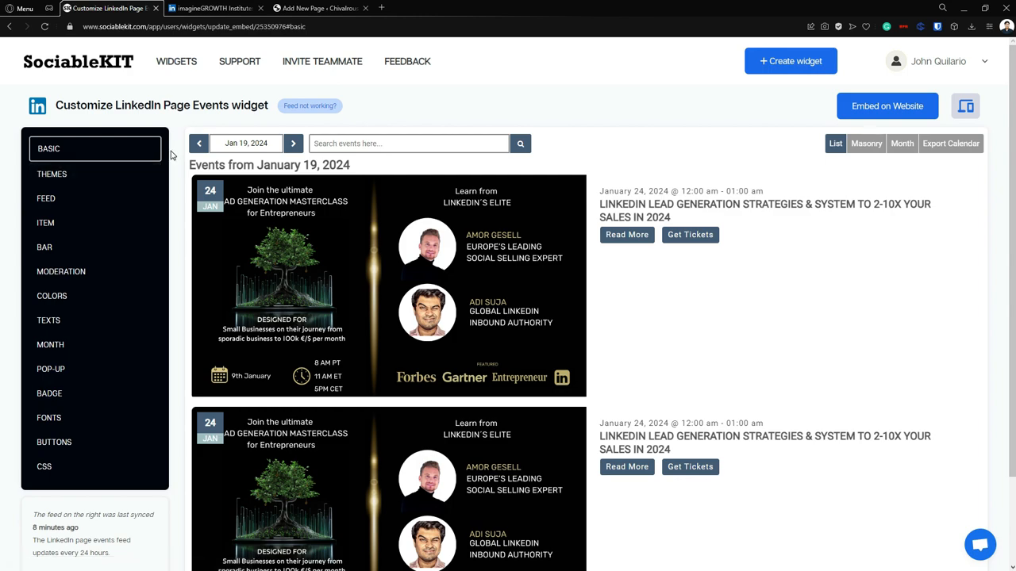
# - Change the widget's color theme to Maayos Theme and confirm the change
pyautogui.click(126, 176)
pyautogui.click(298, 175)
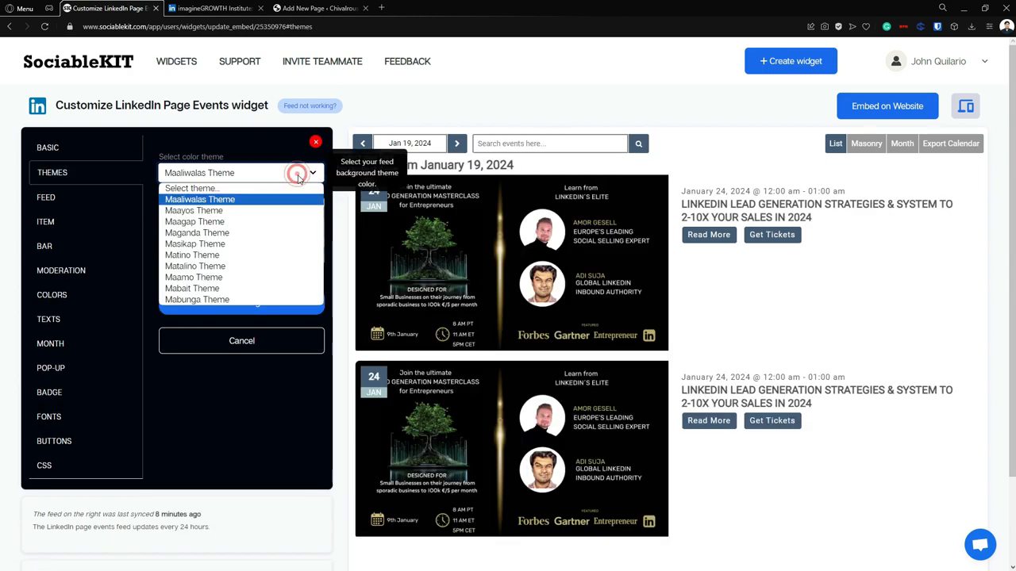
pyautogui.click(260, 211)
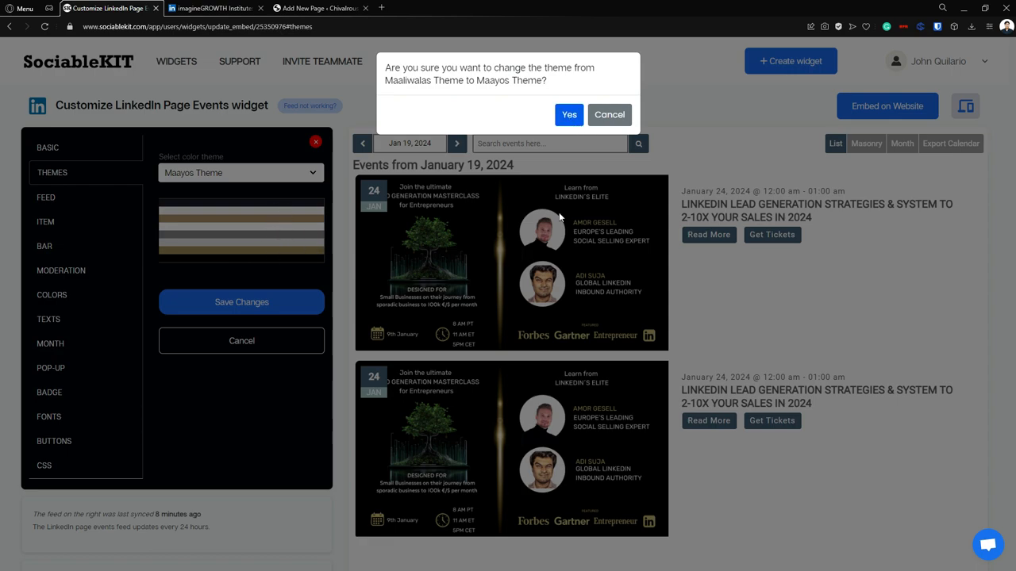
pyautogui.click(567, 115)
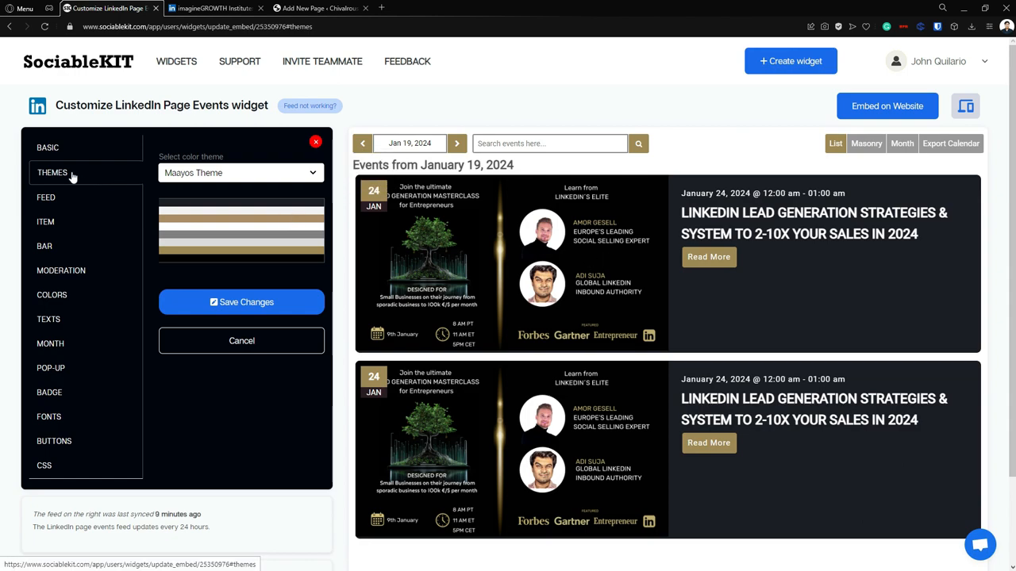
# - Set the default view of the events feed to Masonry
pyautogui.click(76, 198)
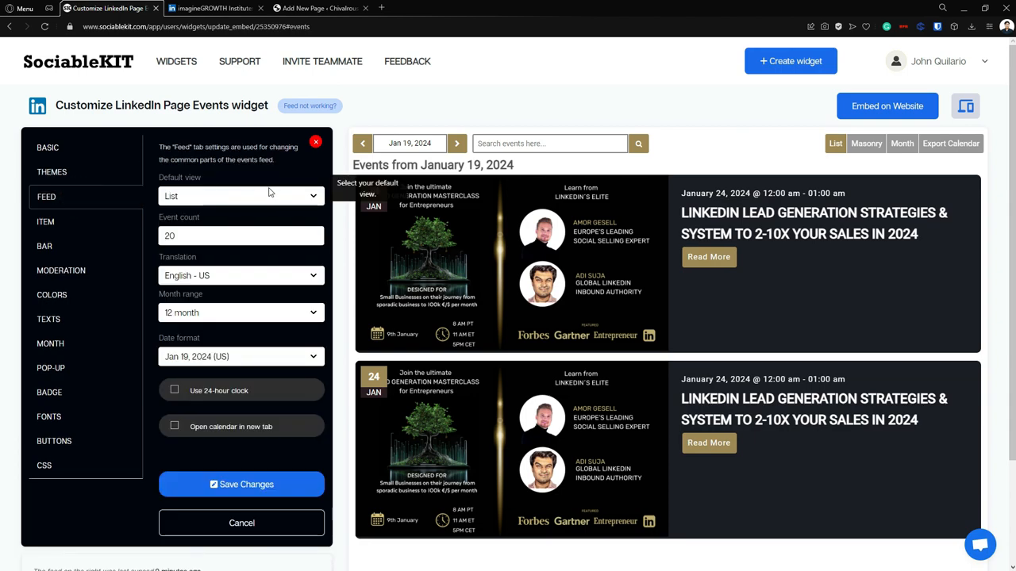
pyautogui.click(268, 197)
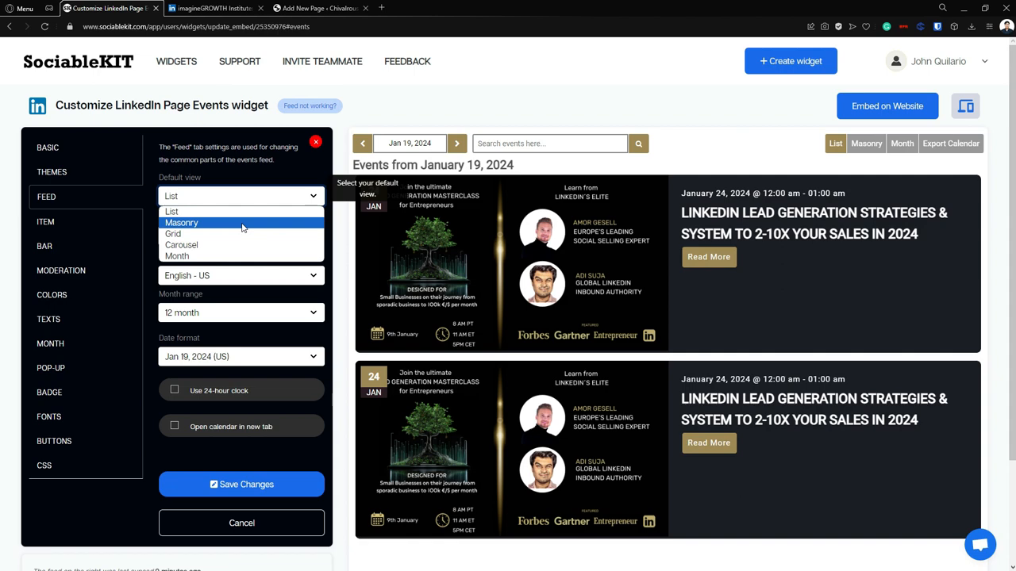
pyautogui.click(242, 225)
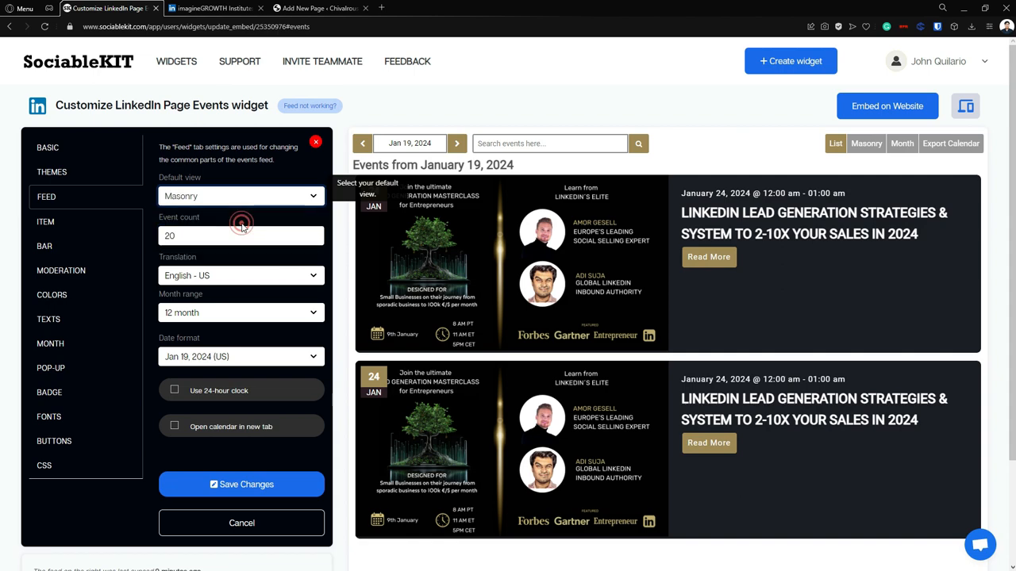
pyautogui.click(271, 196)
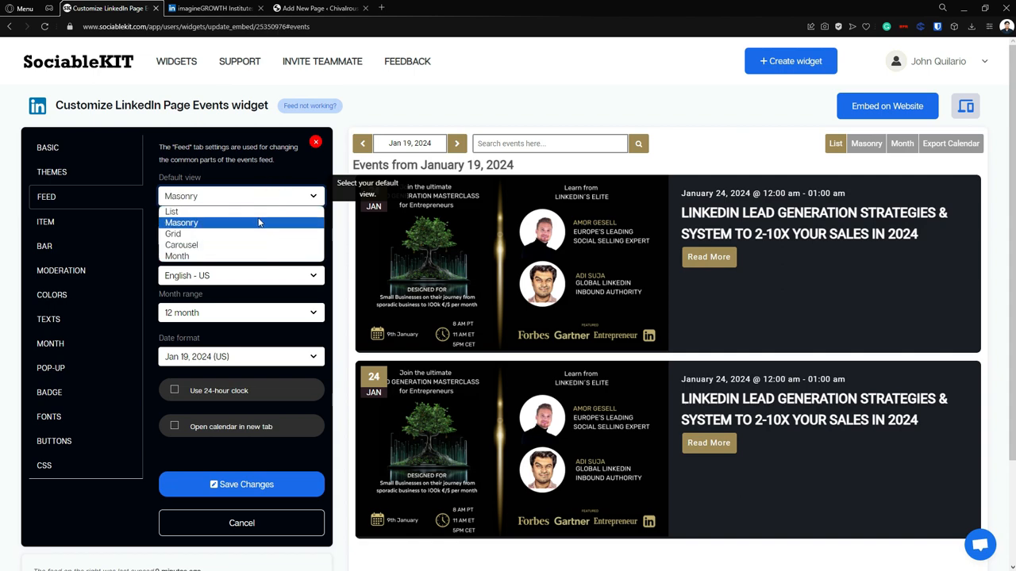
pyautogui.click(257, 224)
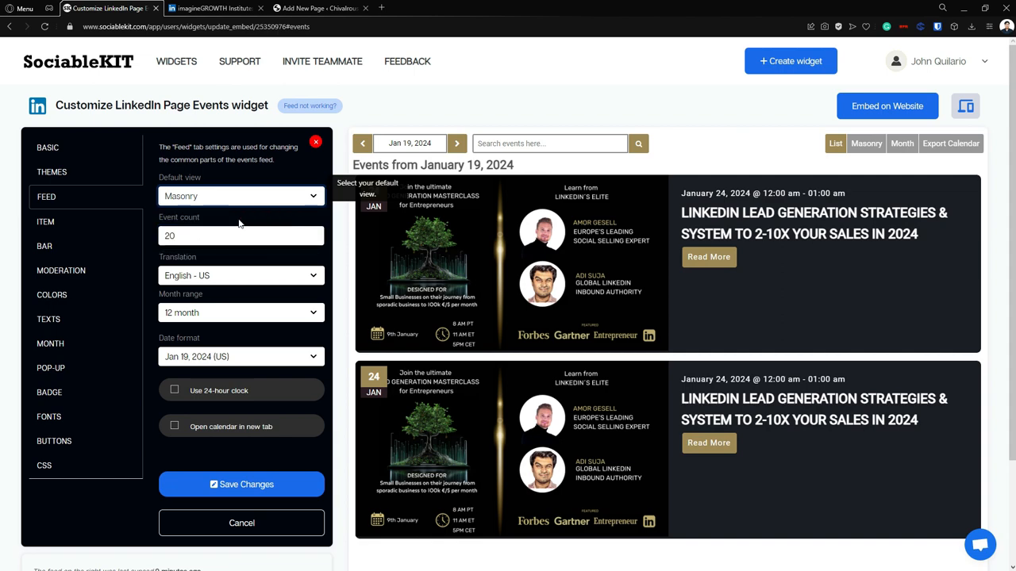
# - Set the feed's event count to 5 and save the feed settings
pyautogui.click(222, 239)
pyautogui.press('BackSpace')
pyautogui.press('BackSpace')
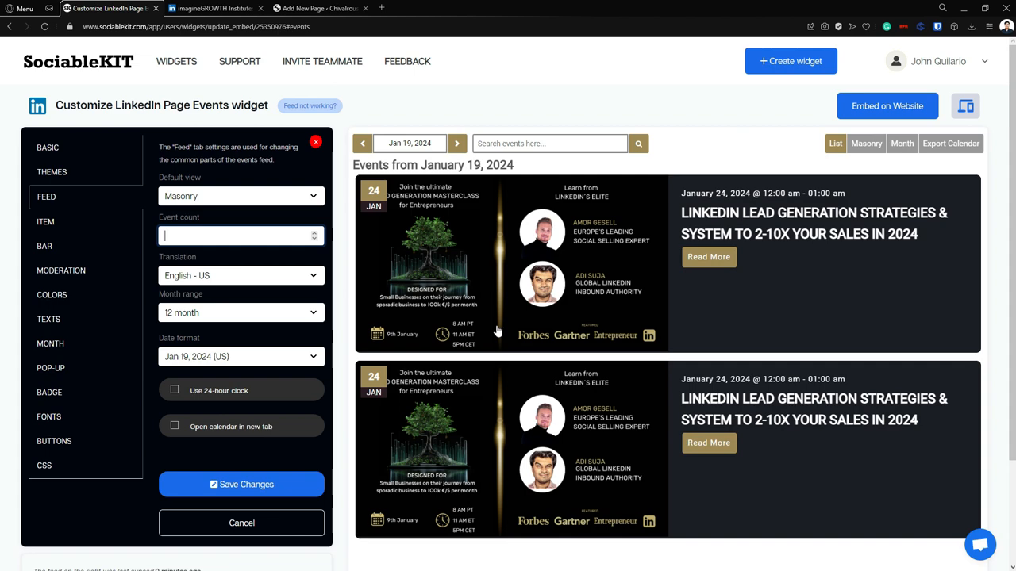
pyautogui.click(184, 234)
pyautogui.write('5')
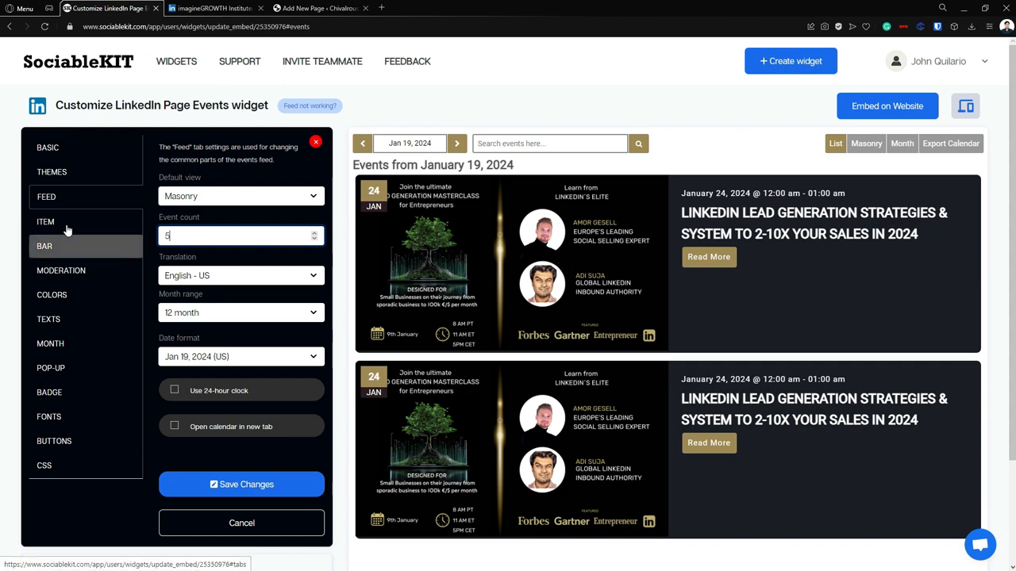
pyautogui.click(256, 490)
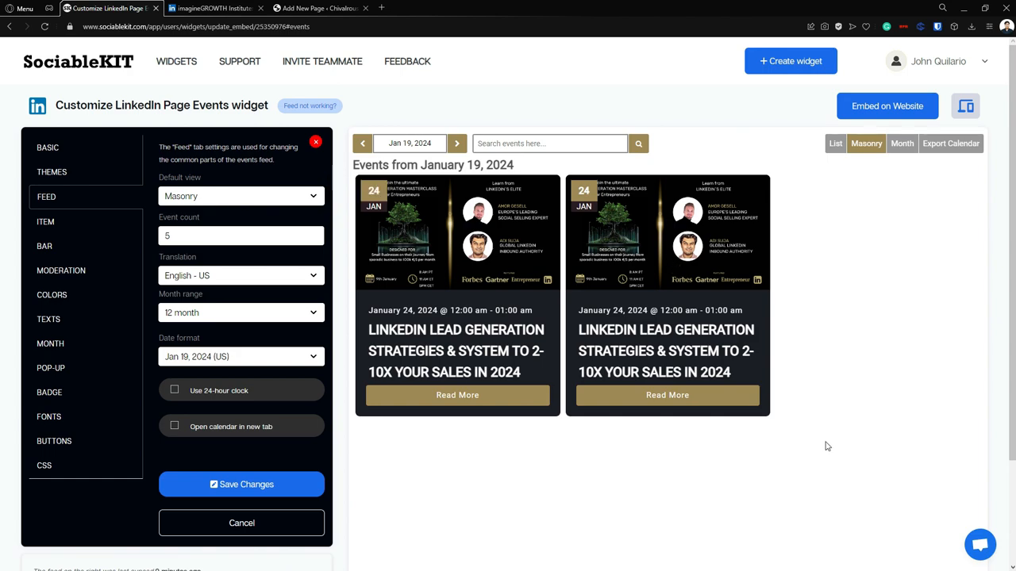
# - Examine the item settings for the event image, event text, buttons and location
pyautogui.click(99, 228)
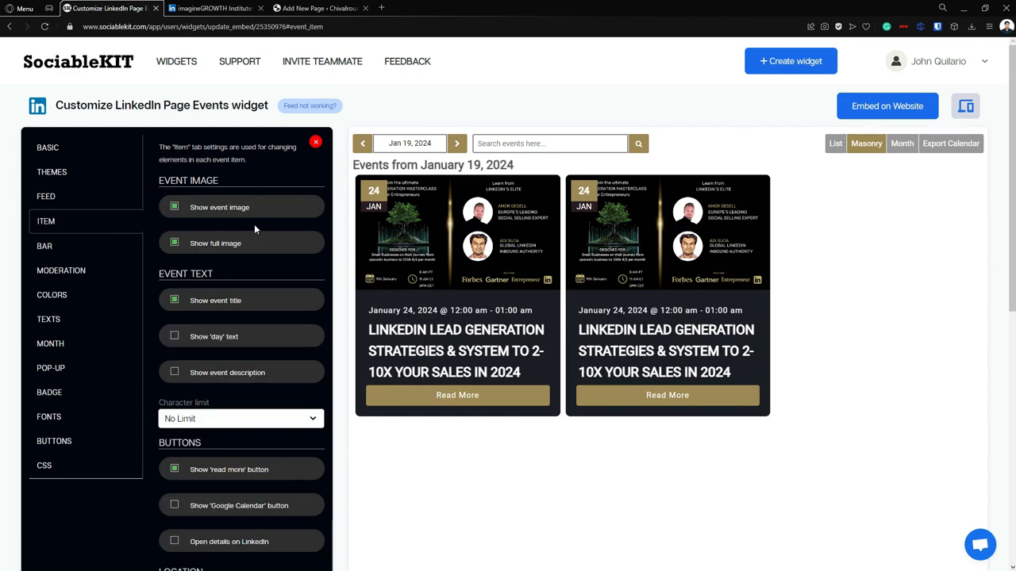
pyautogui.scroll(-1, 261, 228)
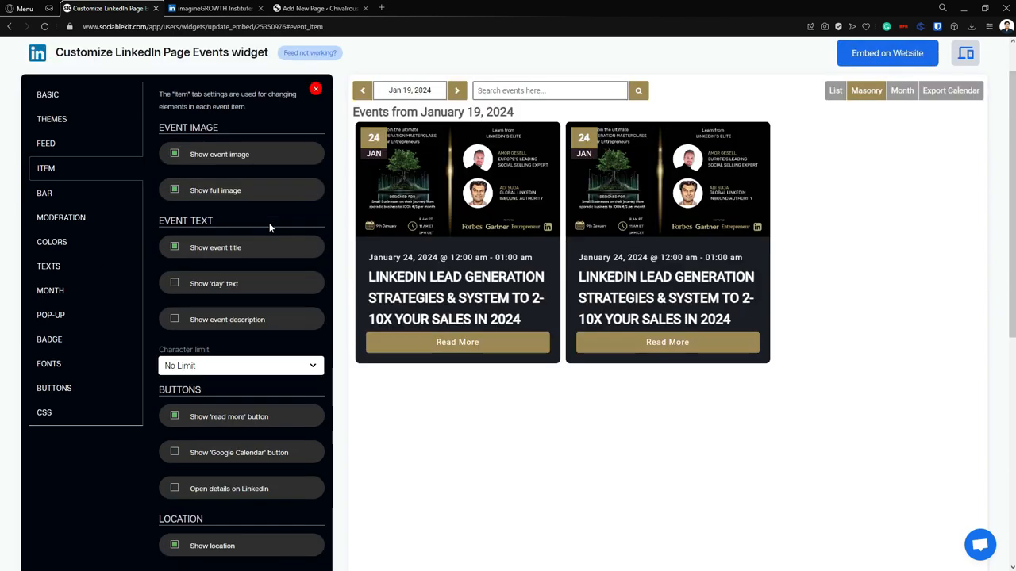
pyautogui.scroll(1, 269, 227)
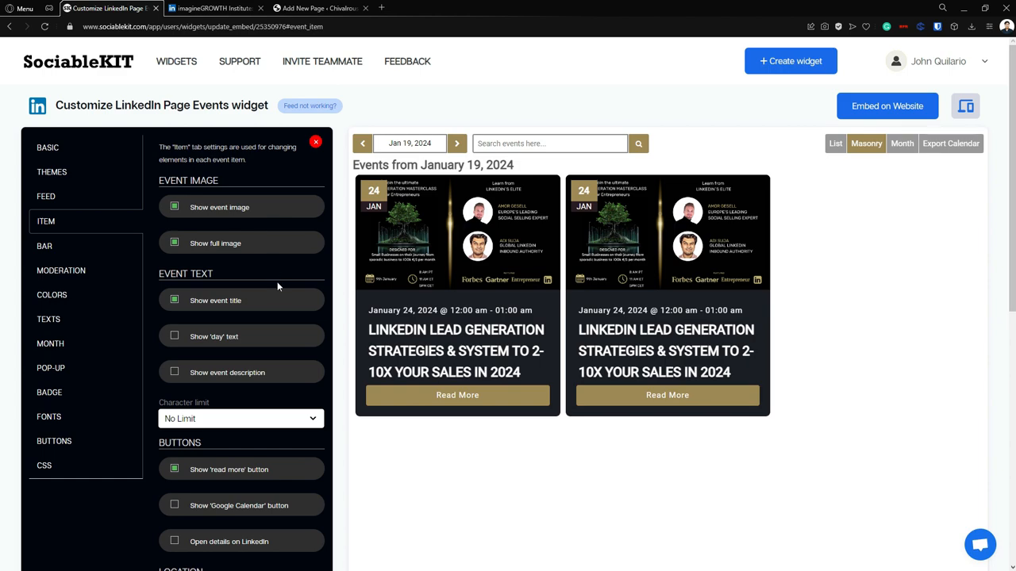
pyautogui.scroll(-1, 277, 302)
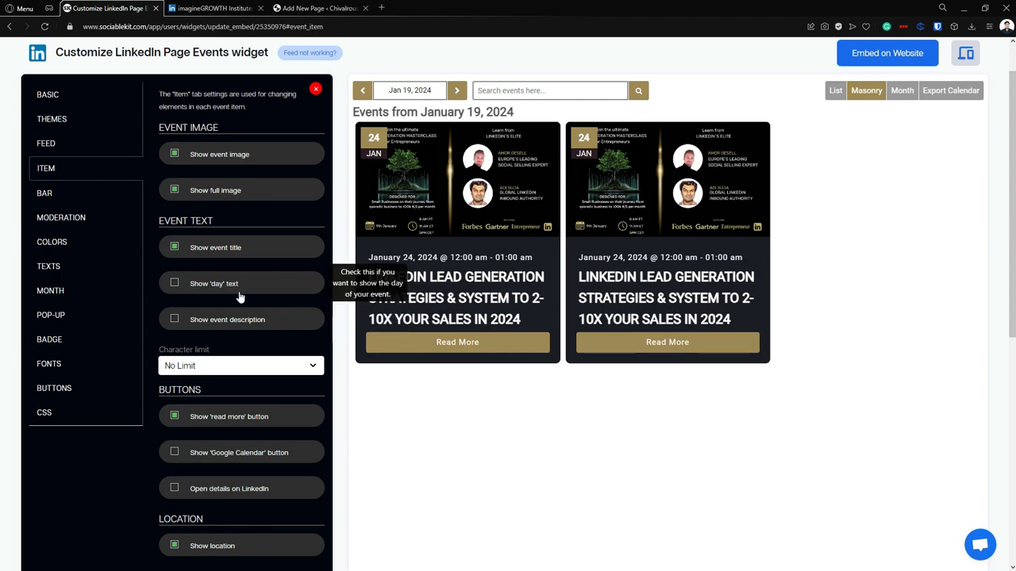
# - Set the feed background color to #fffffa in the widget's color settings
pyautogui.click(103, 242)
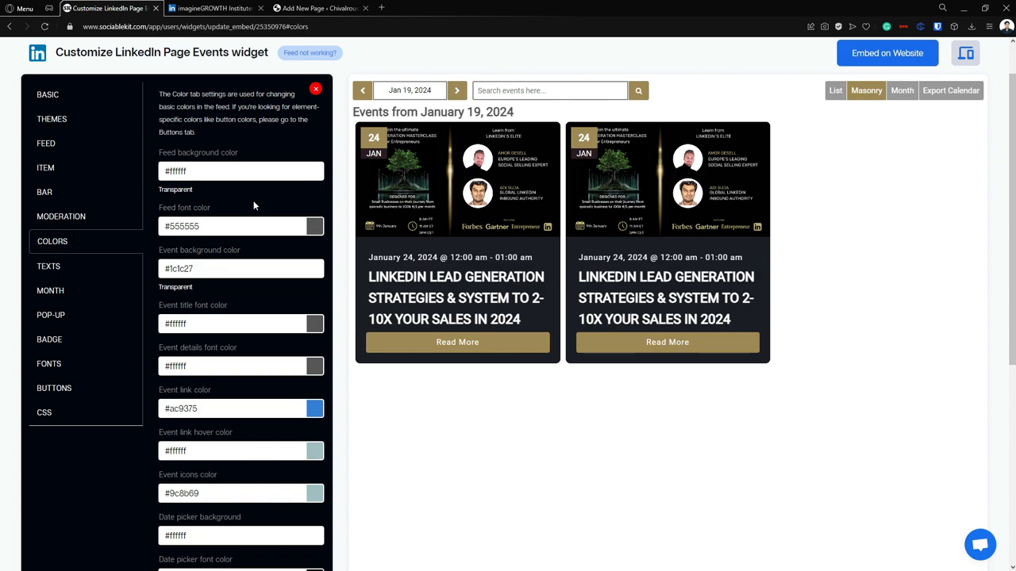
pyautogui.click(313, 174)
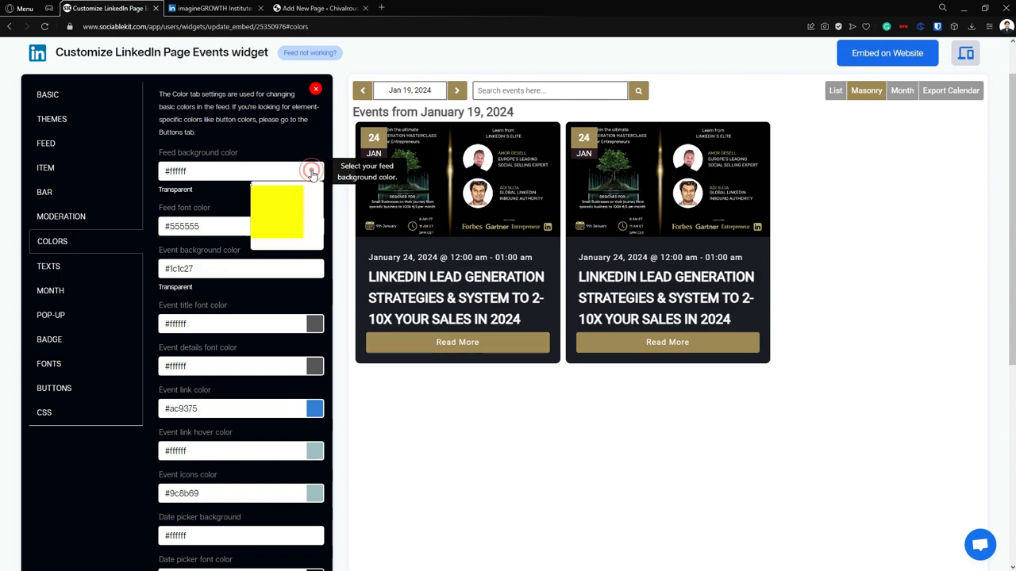
pyautogui.click(230, 202)
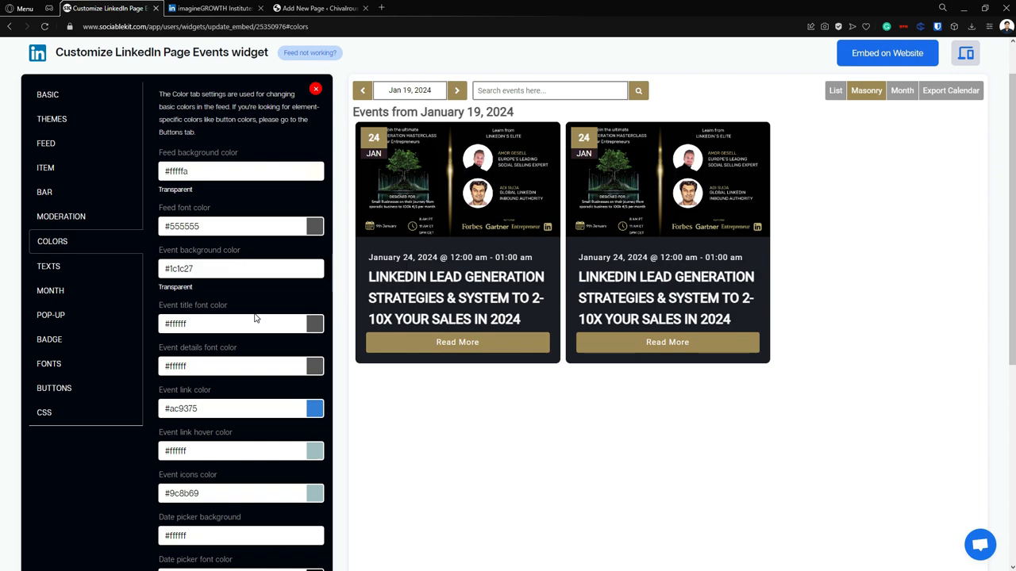
# - Set the widget's font family to Century Gothic and save the changes
pyautogui.click(99, 369)
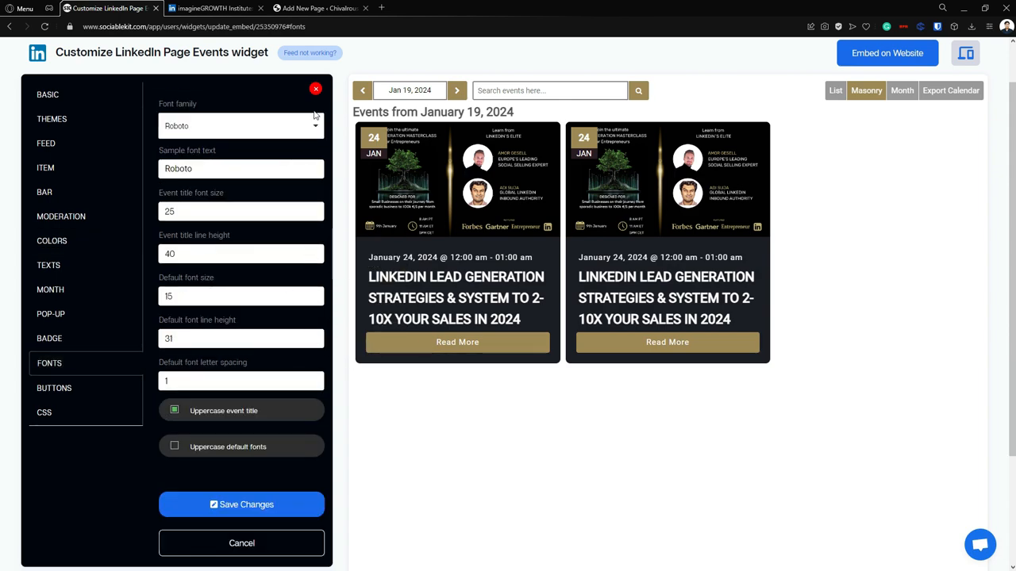
pyautogui.click(289, 130)
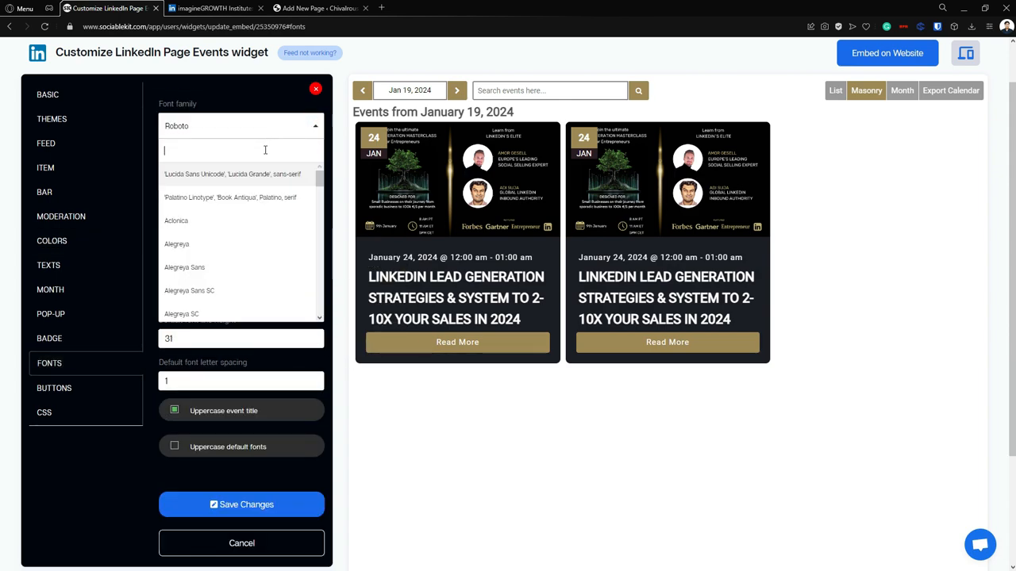
pyautogui.click(265, 150)
pyautogui.write('cEN')
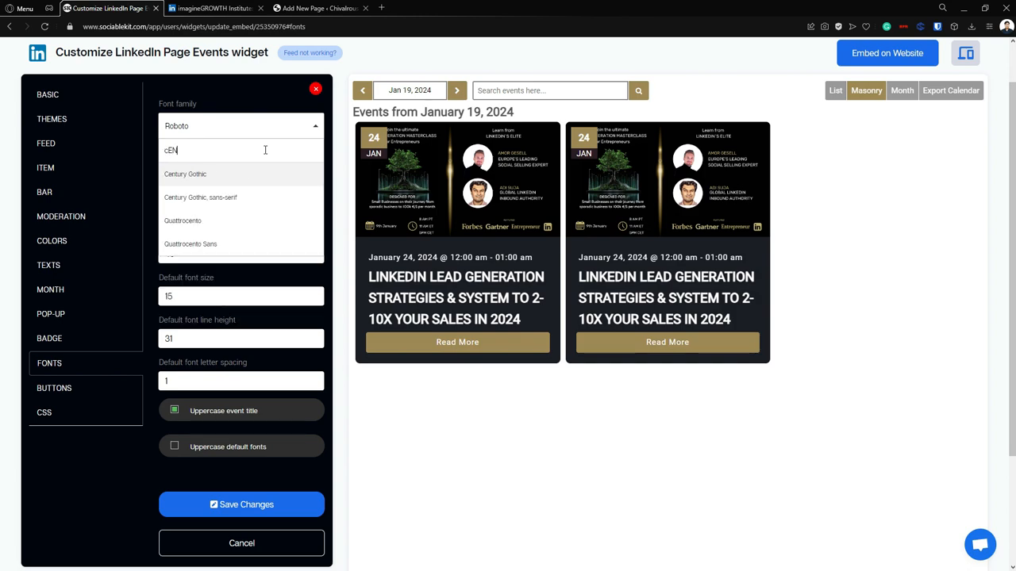
pyautogui.click(274, 175)
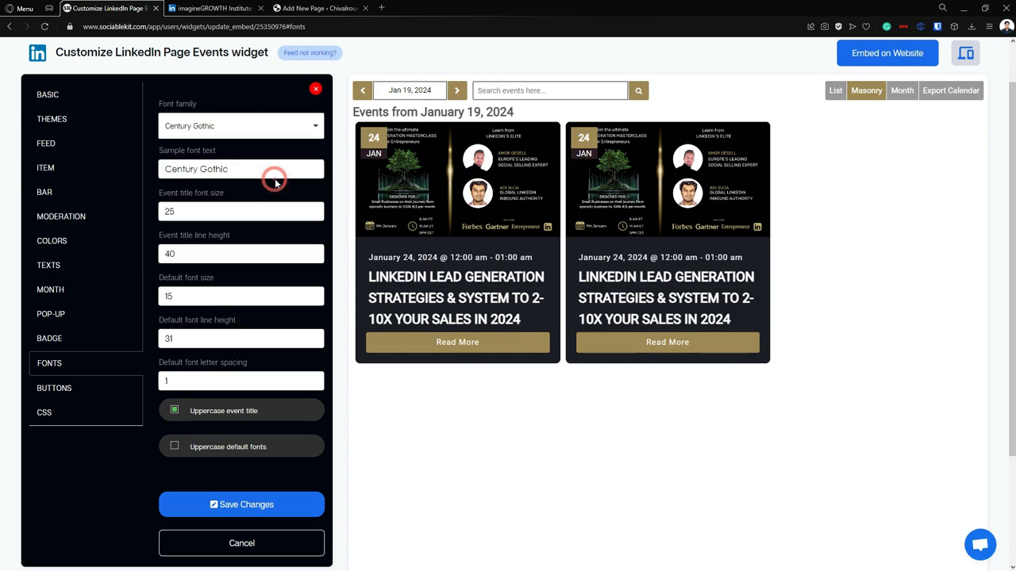
pyautogui.click(288, 504)
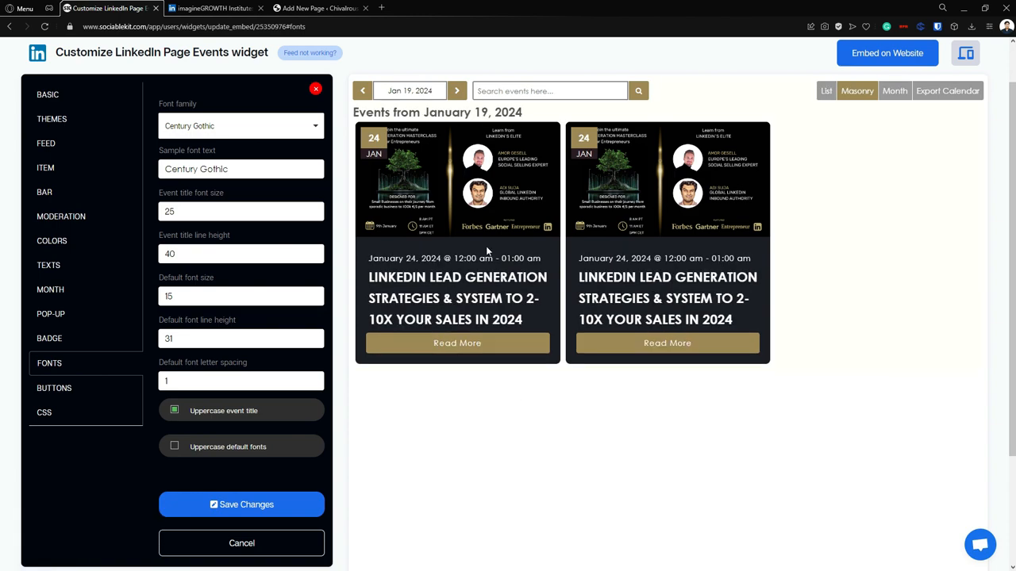
# - Open the widget's custom CSS settings
pyautogui.scroll(-1, 314, 338)
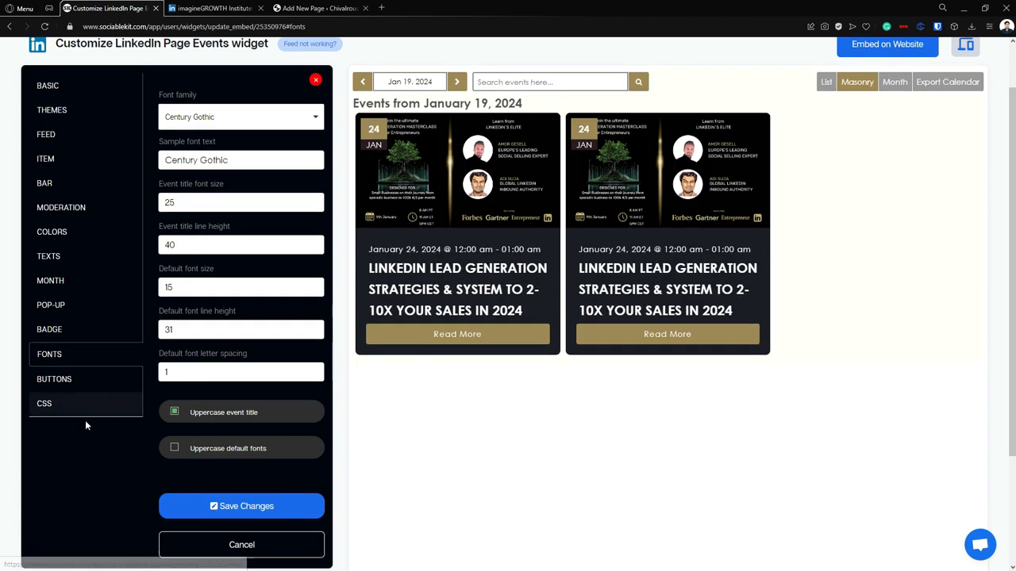
pyautogui.click(88, 406)
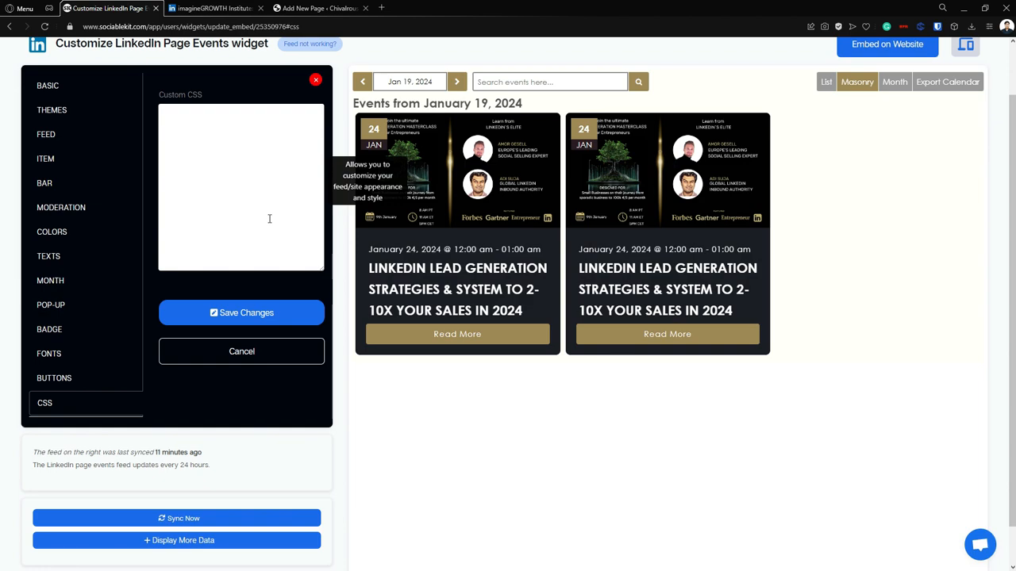
# - Start embedding the widget on a website, choose Wordpress as the website builder and copy its Javascript embed code
pyautogui.scroll(1, 857, 200)
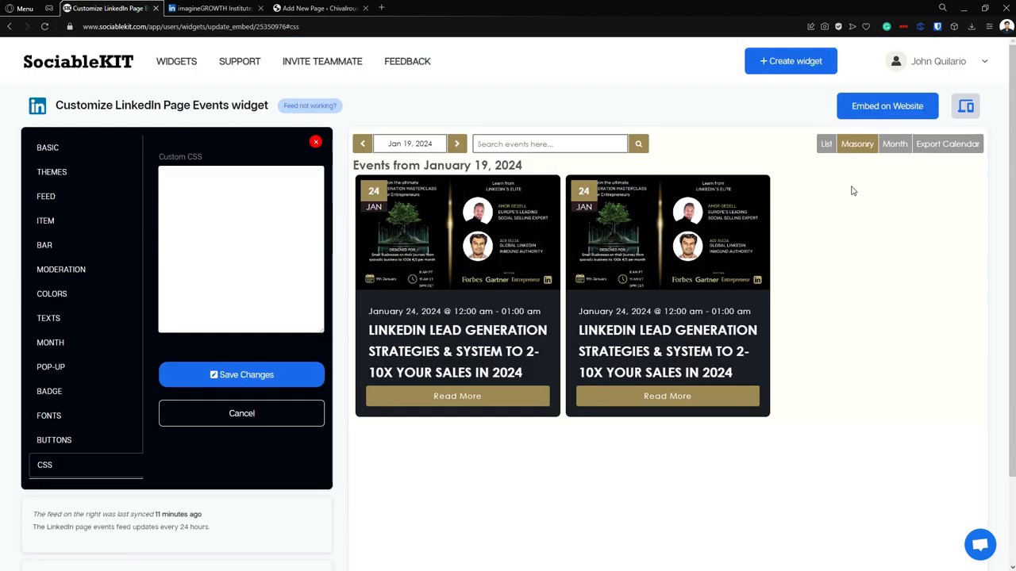
pyautogui.click(888, 117)
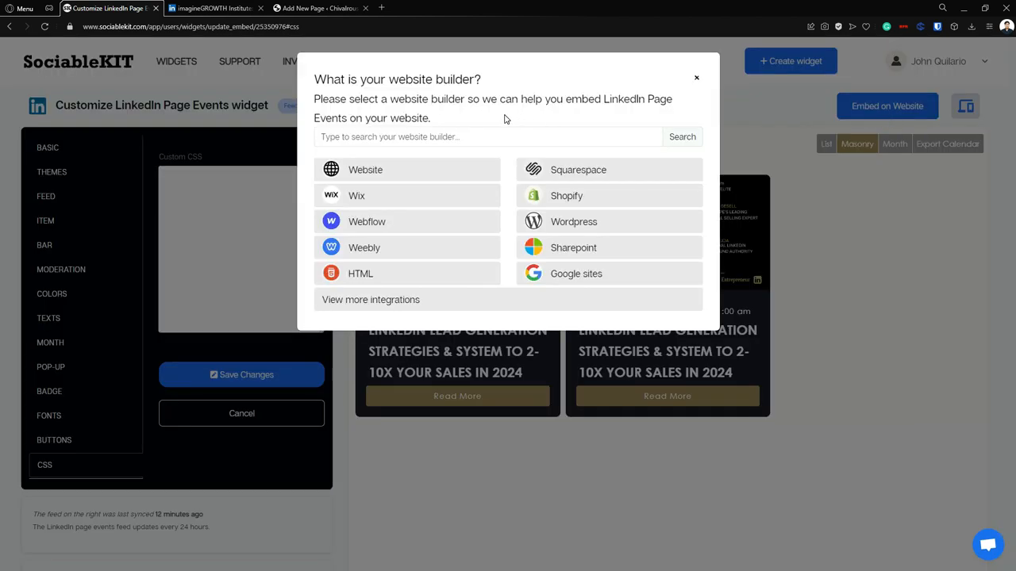
pyautogui.rightClick(508, 147)
pyautogui.click(511, 207)
pyautogui.click(580, 228)
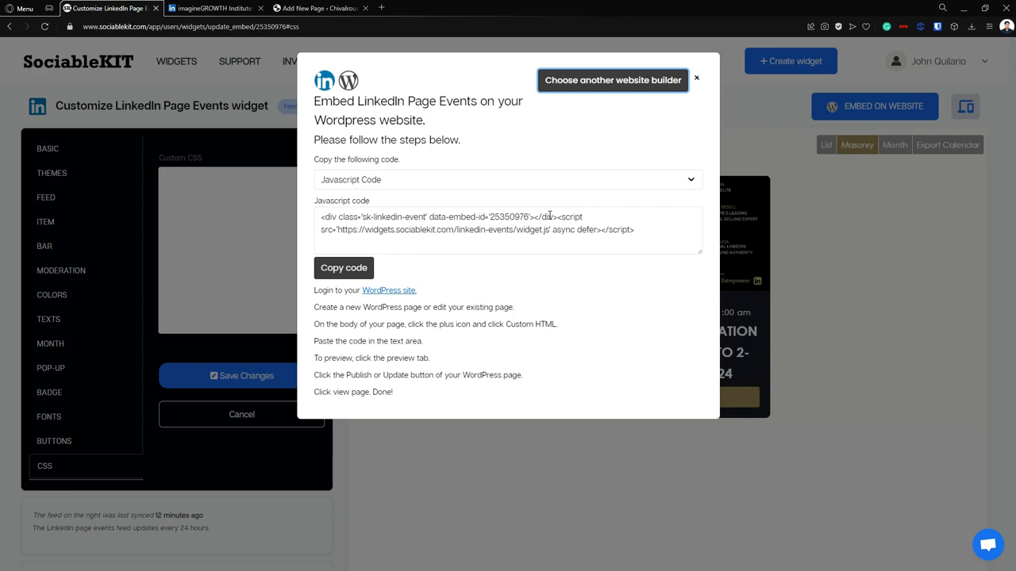
pyautogui.click(348, 274)
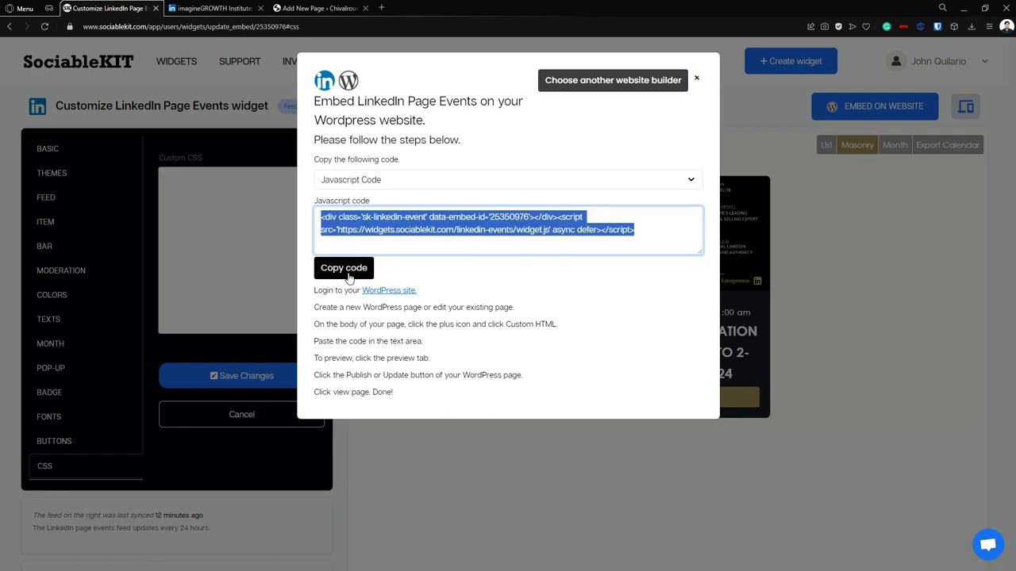
# - Switch to the new WordPress page and title it "LinkedIn Page Events"
pyautogui.click(326, 8)
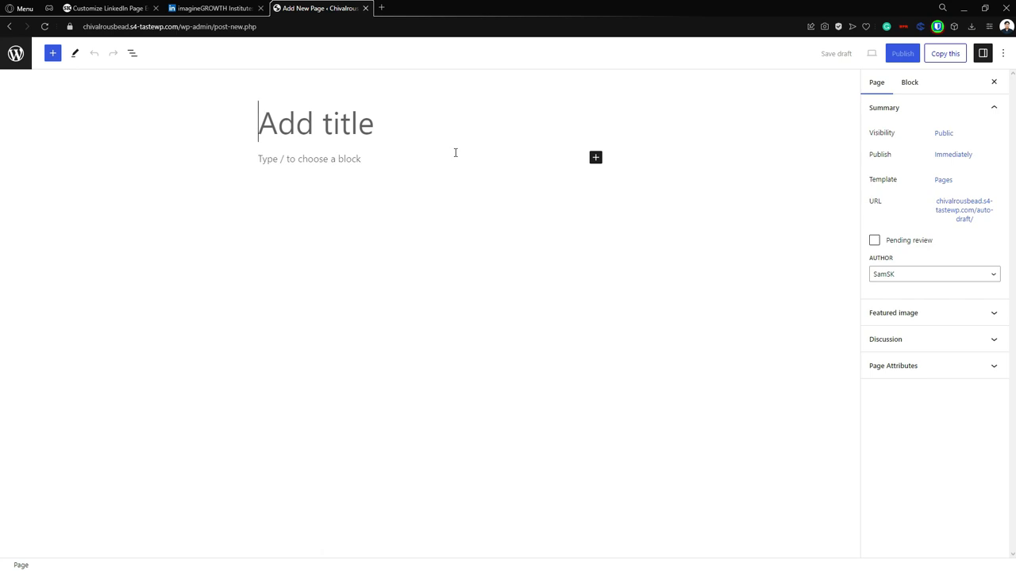
pyautogui.write('L')
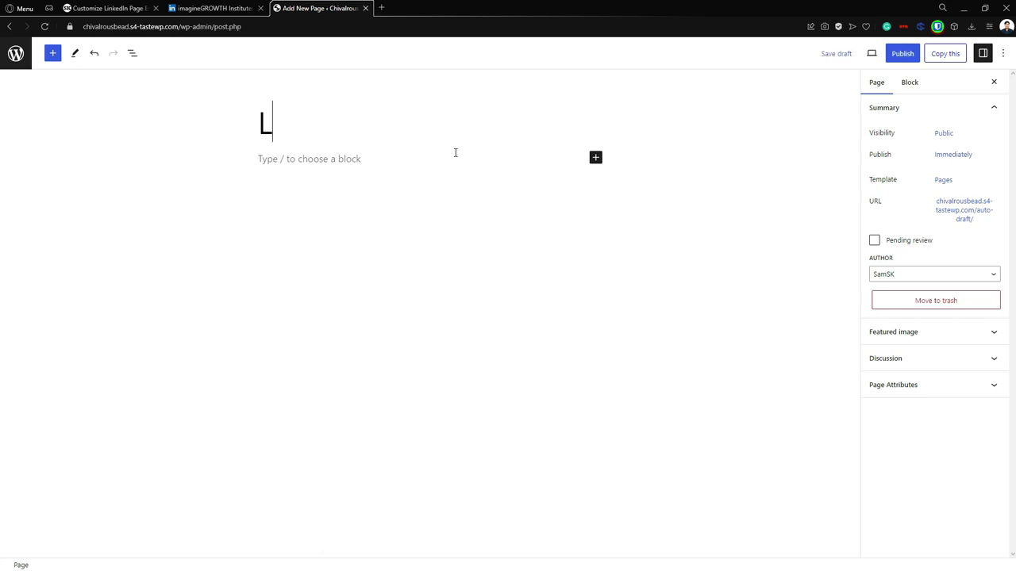
pyautogui.write('inkedIn Pa')
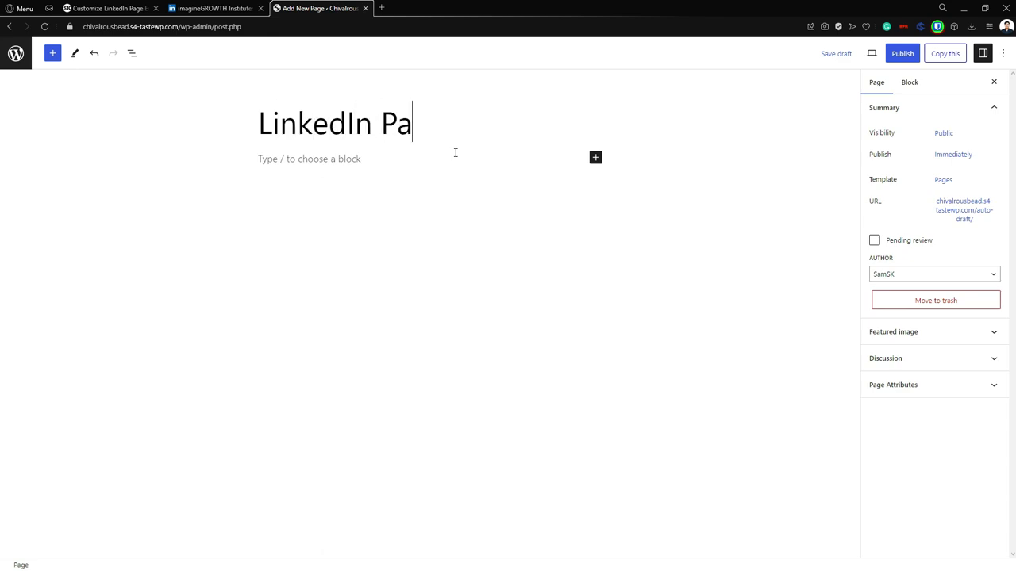
pyautogui.write('ge EVents')
pyautogui.press('Left')
pyautogui.press('Left')
pyautogui.press('Left')
pyautogui.press('Left')
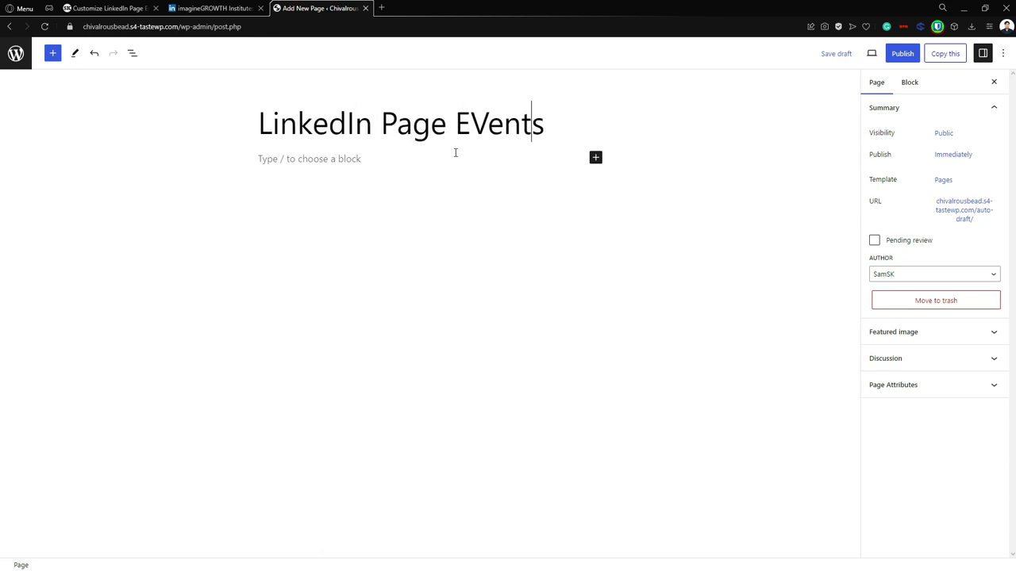
pyautogui.press('BackSpace')
pyautogui.write('v')
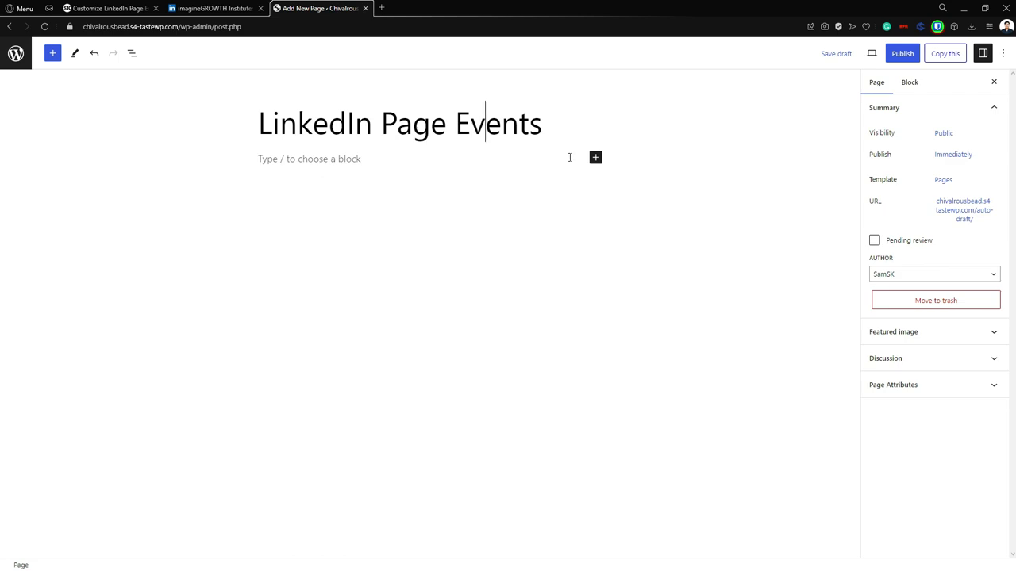
# - Add a Custom HTML block below the title, paste the copied embed code into it and preview the widget
pyautogui.click(596, 163)
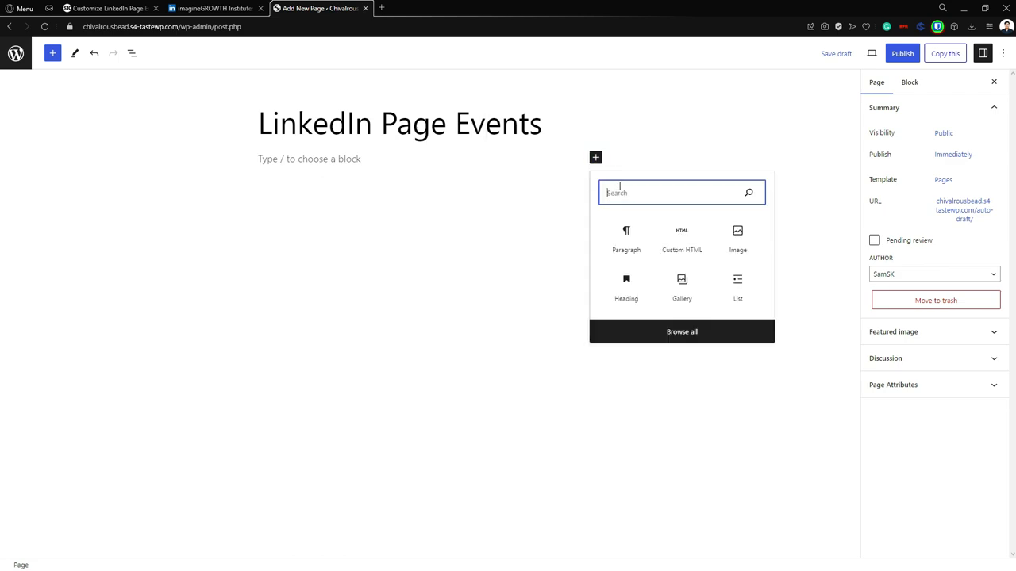
pyautogui.write('custom')
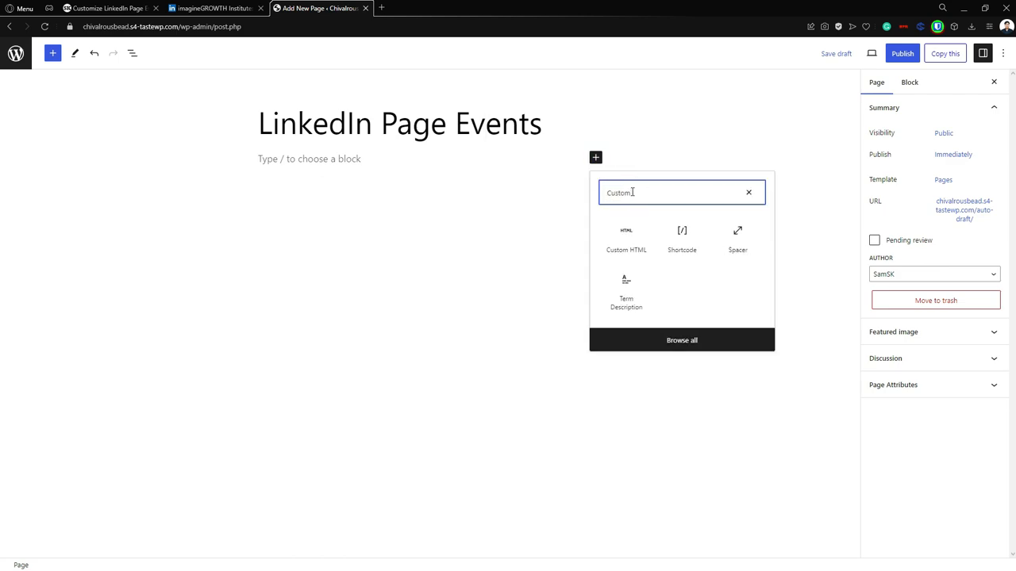
pyautogui.click(622, 242)
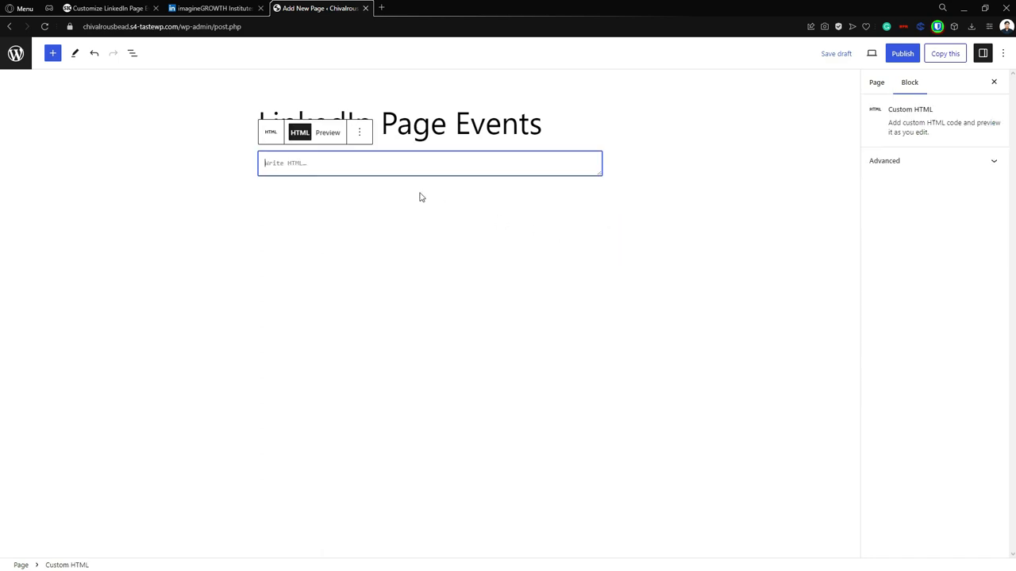
pyautogui.rightClick(379, 166)
pyautogui.click(423, 249)
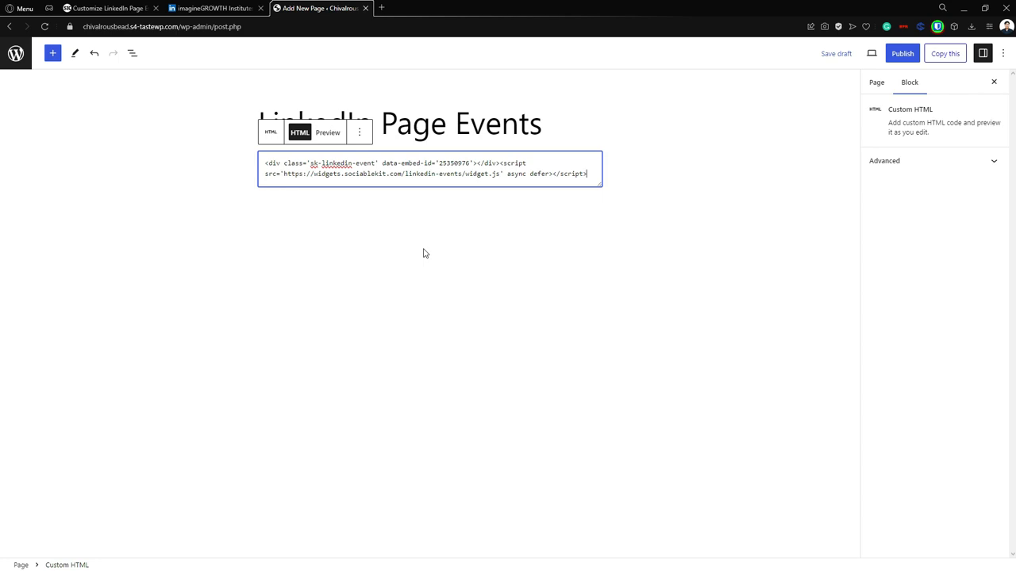
pyautogui.click(329, 134)
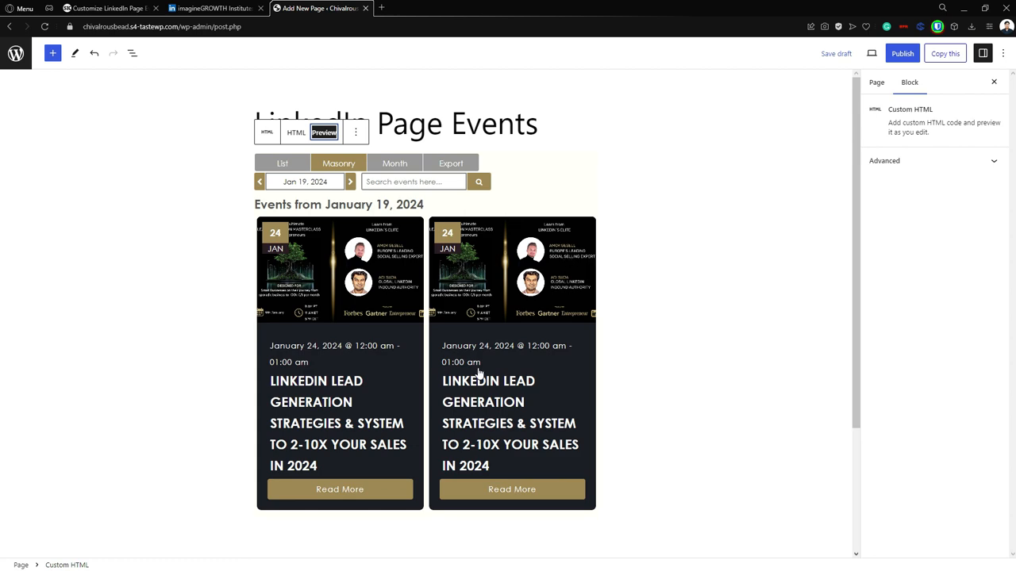
# - Publish the page and view the live page with the embedded events feed
pyautogui.click(903, 52)
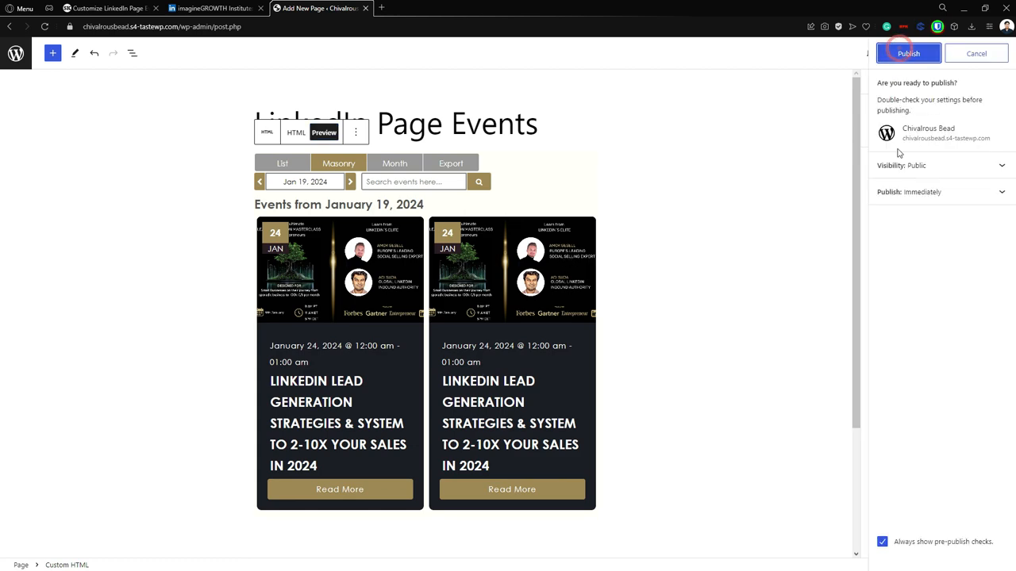
pyautogui.click(911, 53)
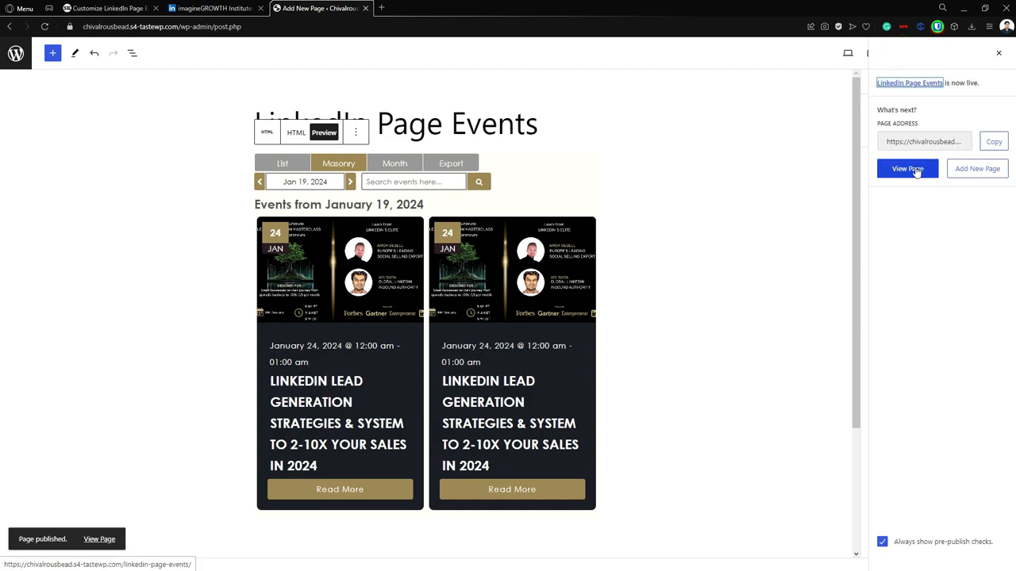
pyautogui.click(917, 171)
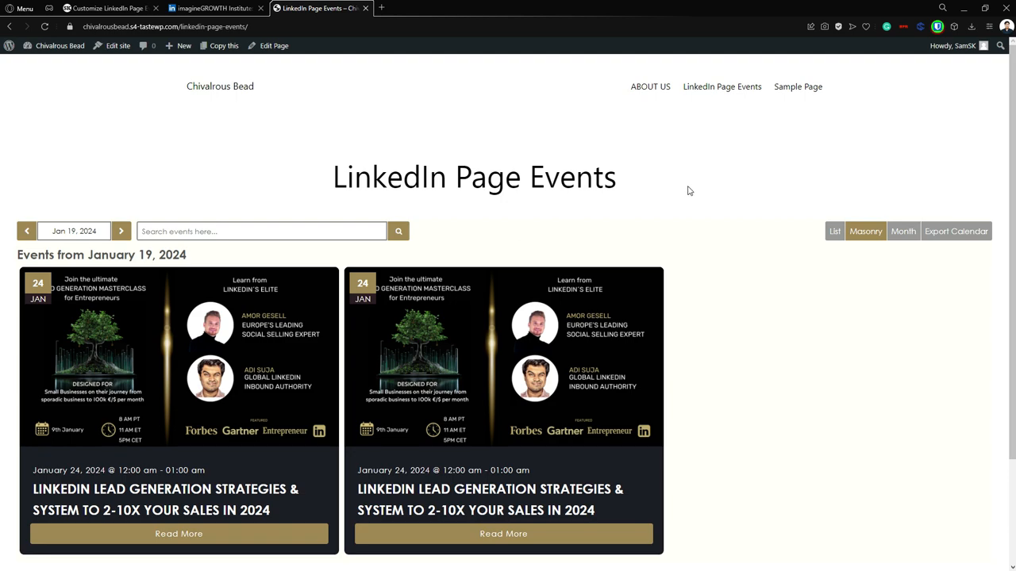
pyautogui.scroll(-1, 688, 190)
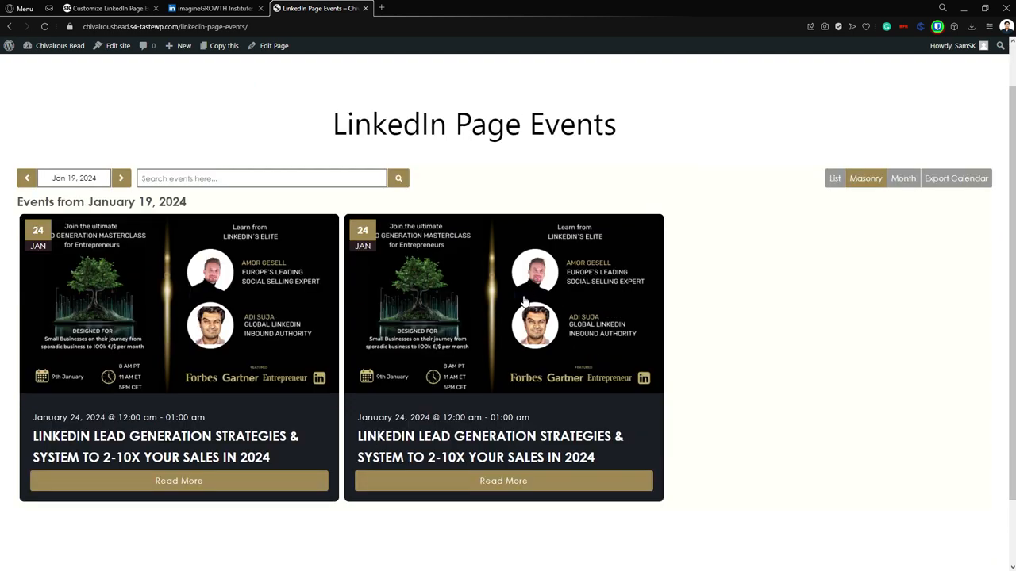